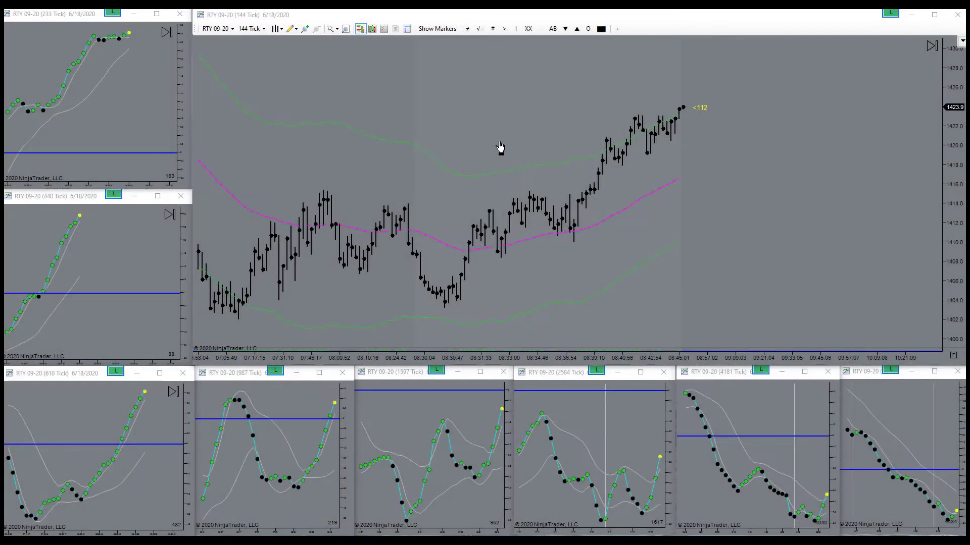
- Pan the 144-tick RTY chart back through earlier bars, then return to the latest bars
{"action": "left_click_drag", "start_coordinate": [500, 150], "coordinate": [818, 137]}
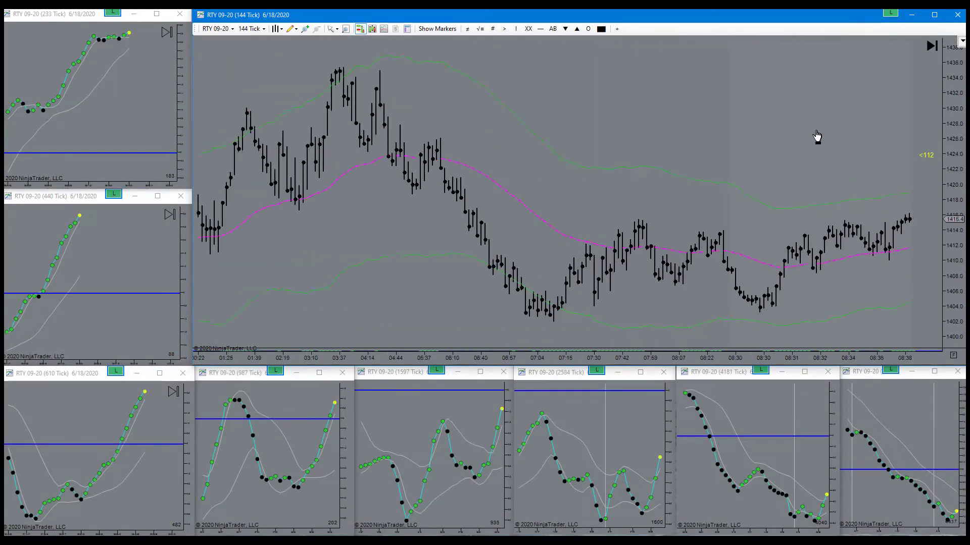
{"action": "mouse_move", "coordinate": [609, 130]}
{"action": "left_mouse_down"}
{"action": "mouse_move", "coordinate": [770, 128]}
{"action": "mouse_move", "coordinate": [492, 129]}
{"action": "left_mouse_up"}
{"action": "mouse_move", "coordinate": [654, 126]}
{"action": "left_mouse_down"}
{"action": "mouse_move", "coordinate": [500, 126]}
{"action": "mouse_move", "coordinate": [564, 130]}
{"action": "left_mouse_up"}
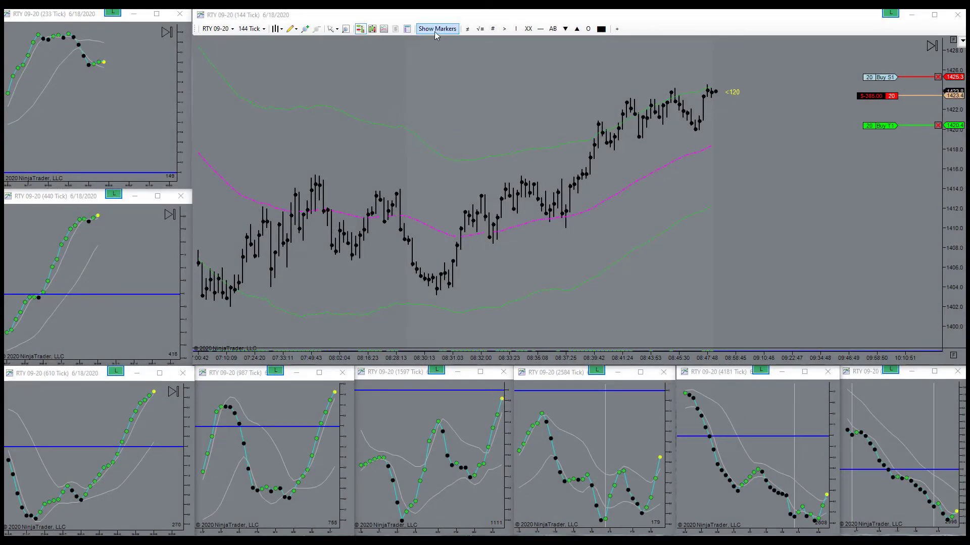
- Turn on Show Markers for trade entries and exits on the main RTY chart, then scroll it
{"action": "left_click", "coordinate": [435, 31]}
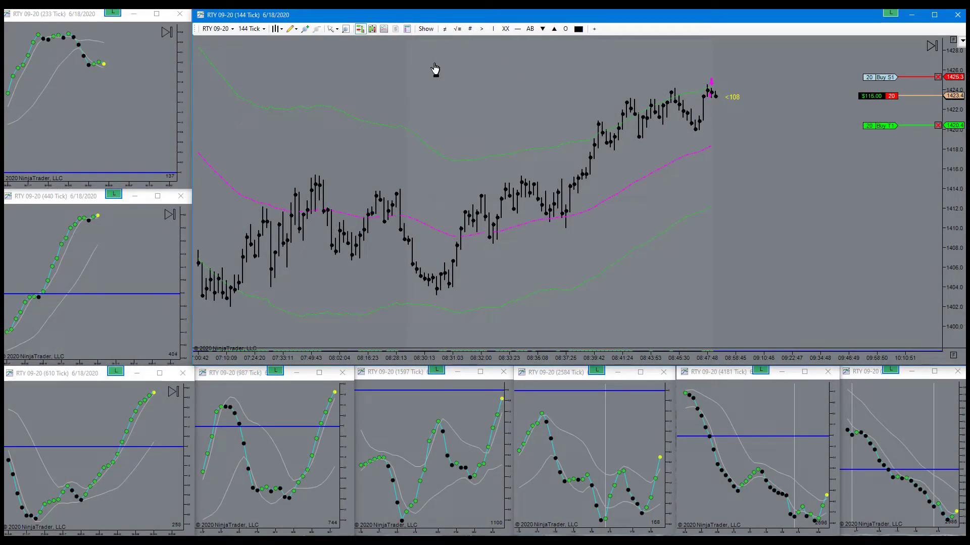
{"action": "scroll", "coordinate": [463, 80], "scroll_direction": "down", "scroll_amount": 2}
{"action": "scroll", "coordinate": [457, 76], "scroll_direction": "down", "scroll_amount": 3}
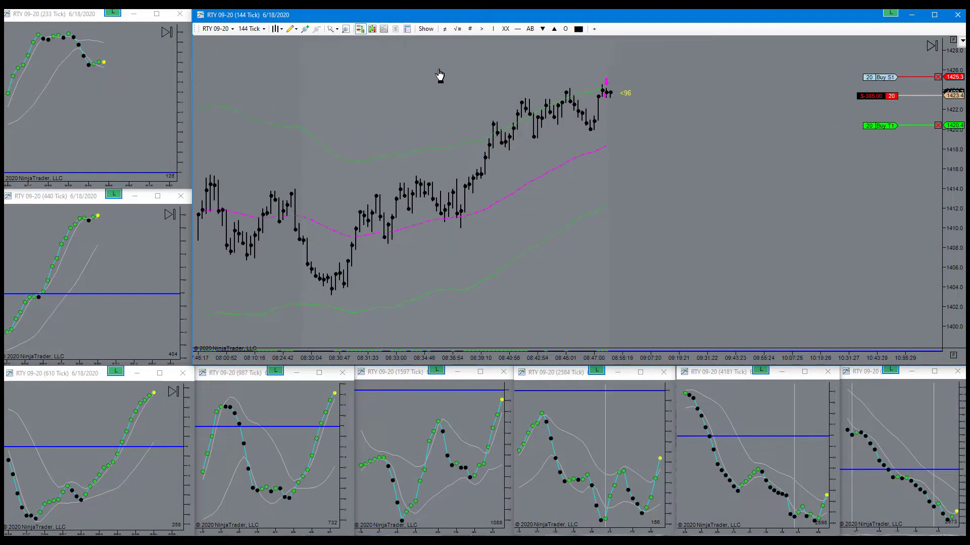